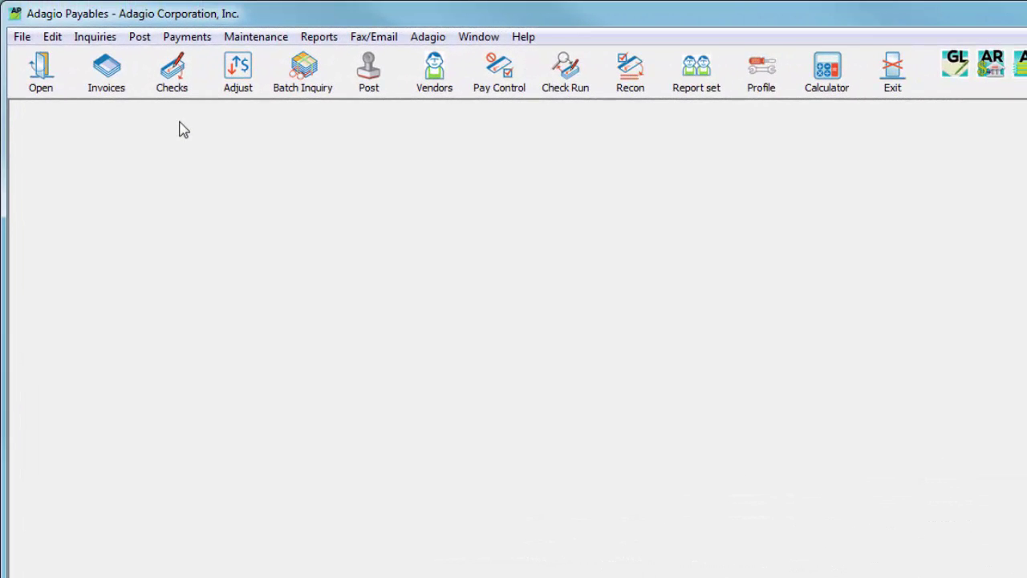
# Open the Vendor List from the Edit menu and view its right-click sort options
pyautogui.click(52, 37)
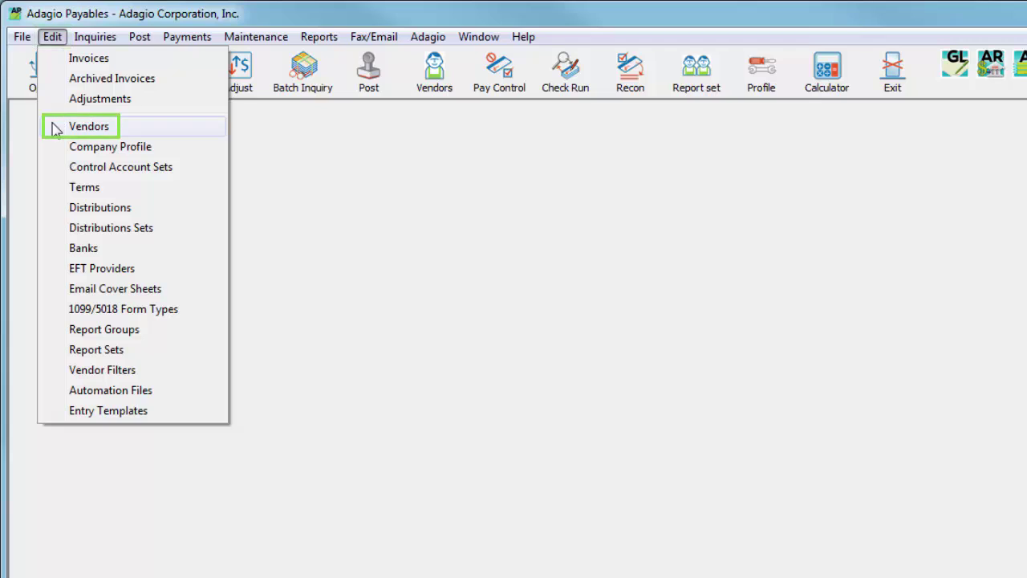
pyautogui.click(413, 90)
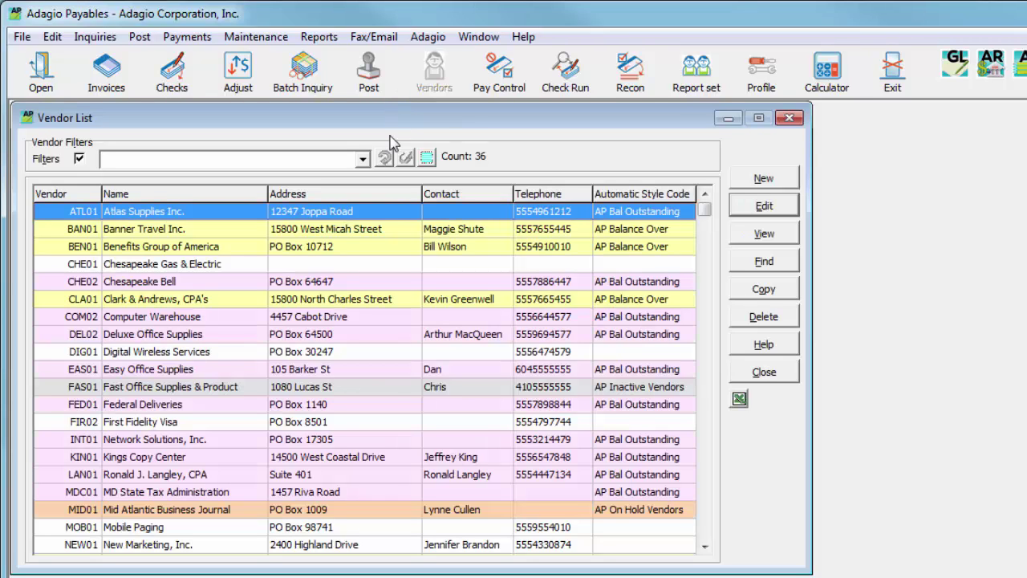
pyautogui.rightClick(403, 211)
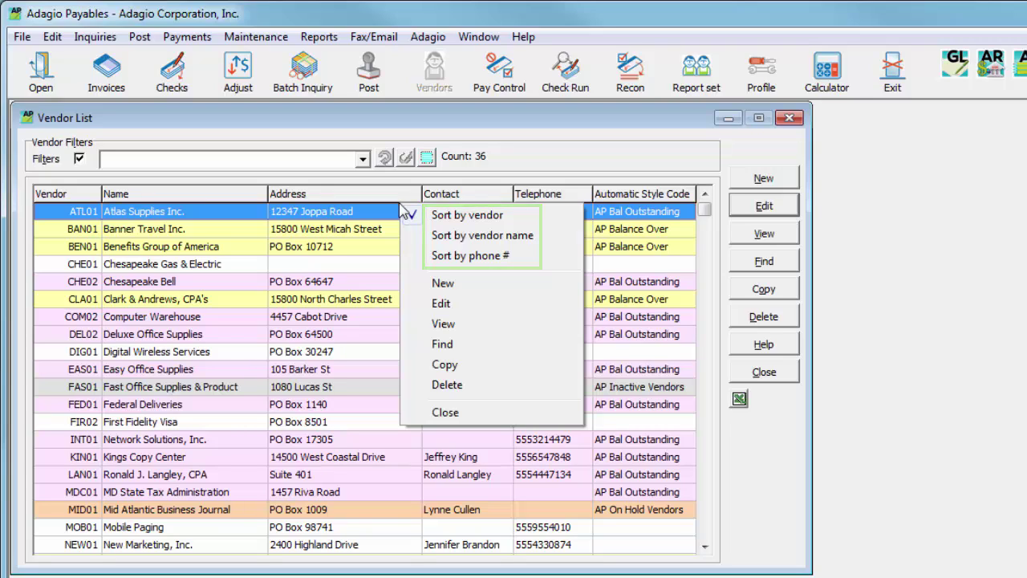
# Try the over-credit-limit and sorted-by-city vendor filters, then clear the filter to show all vendors
pyautogui.click(364, 163)
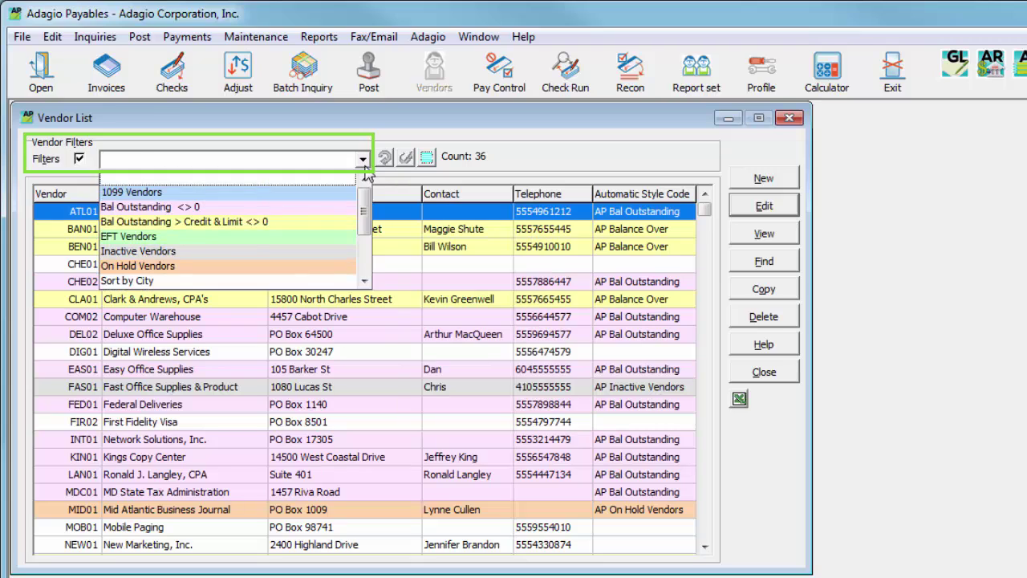
pyautogui.click(344, 222)
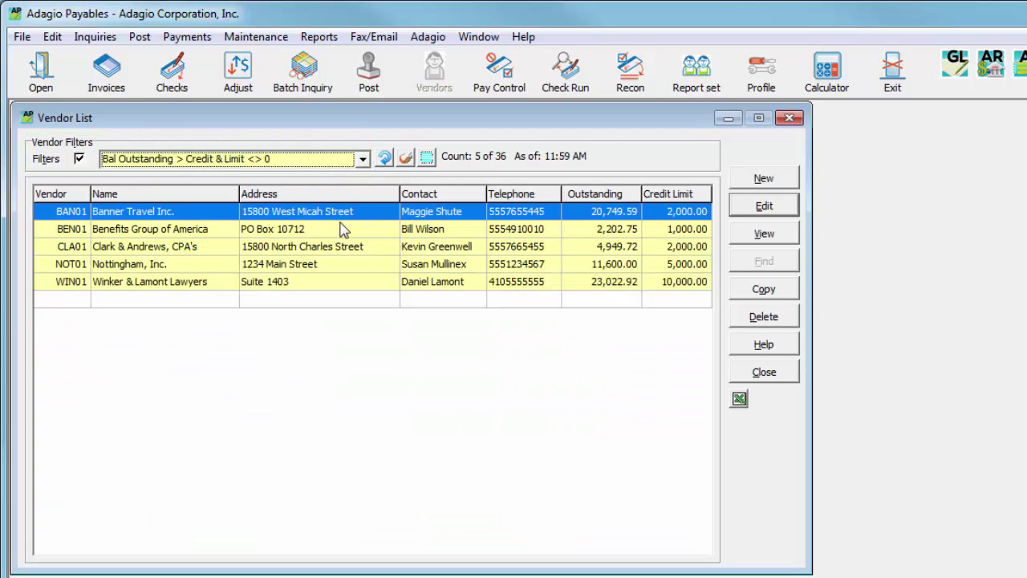
pyautogui.click(364, 160)
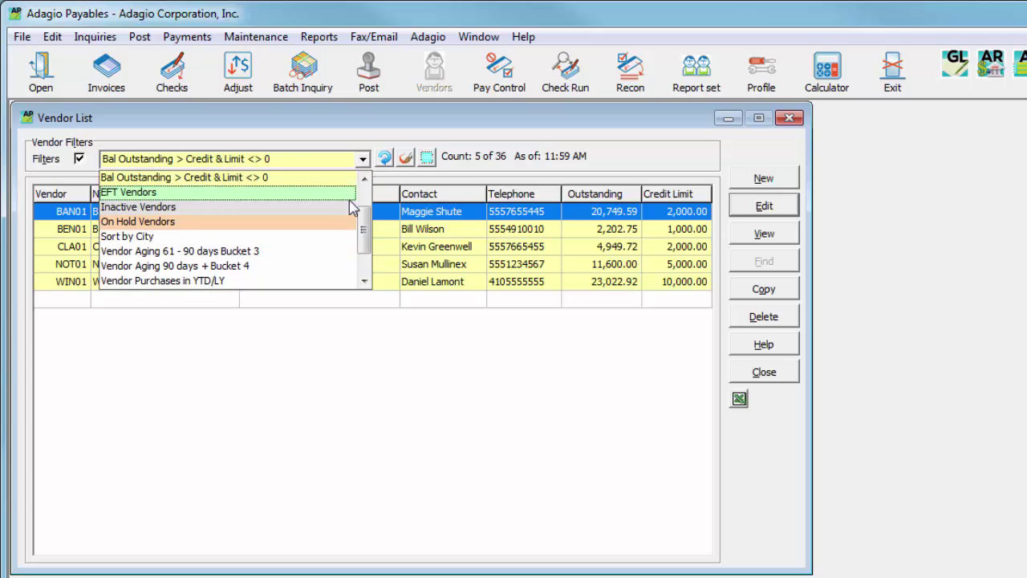
pyautogui.click(334, 238)
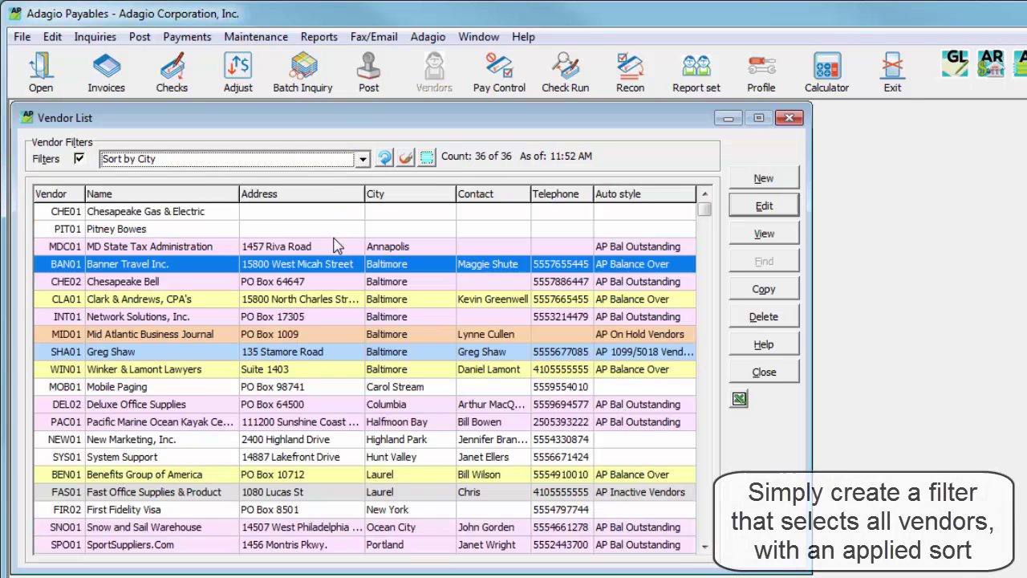
pyautogui.click(363, 164)
pyautogui.scroll(5, 366, 178)
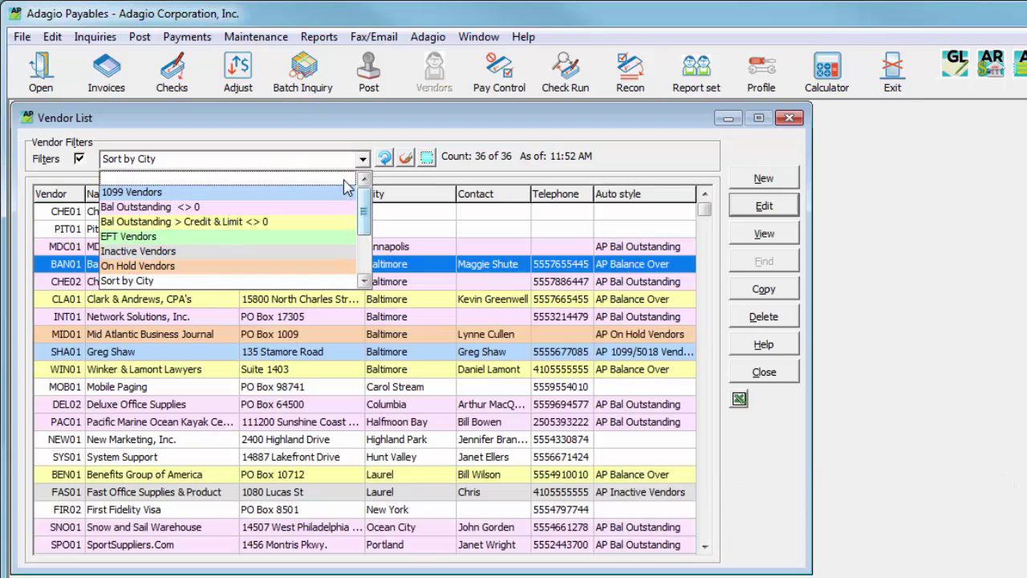
pyautogui.click(346, 185)
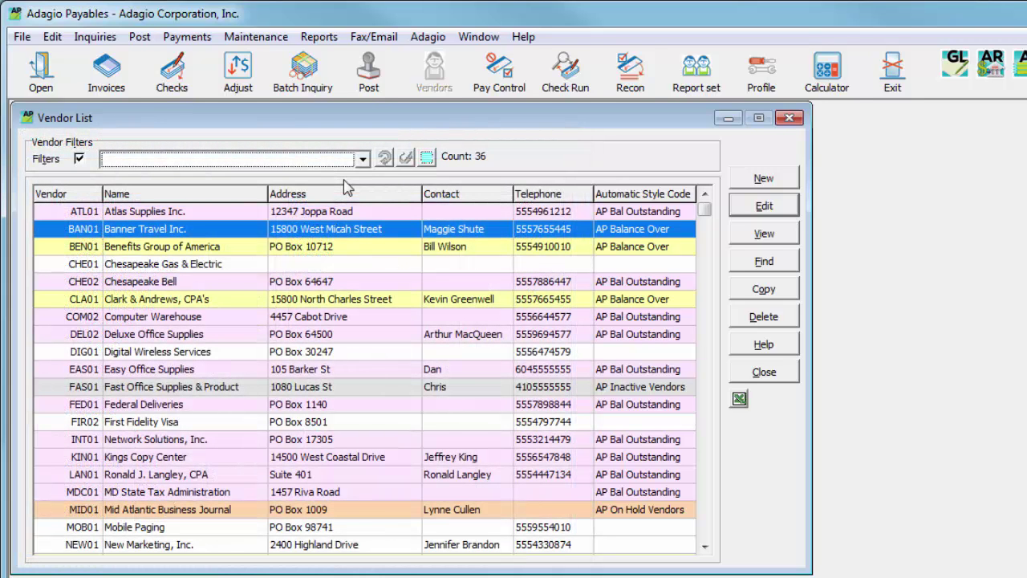
# Open vendor CHE02 Chesapeake Bell's record for editing
pyautogui.click(347, 284)
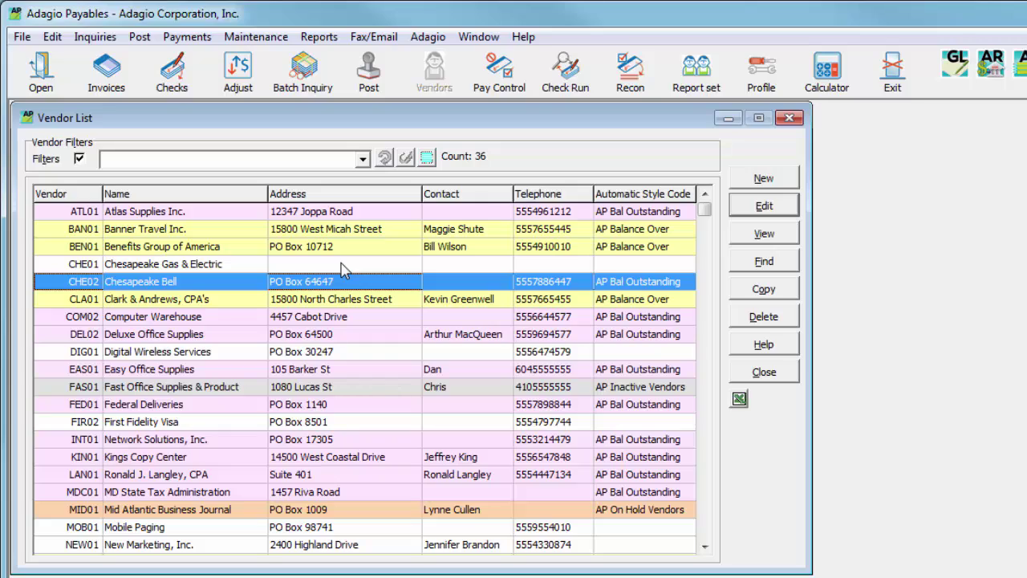
pyautogui.click(734, 216)
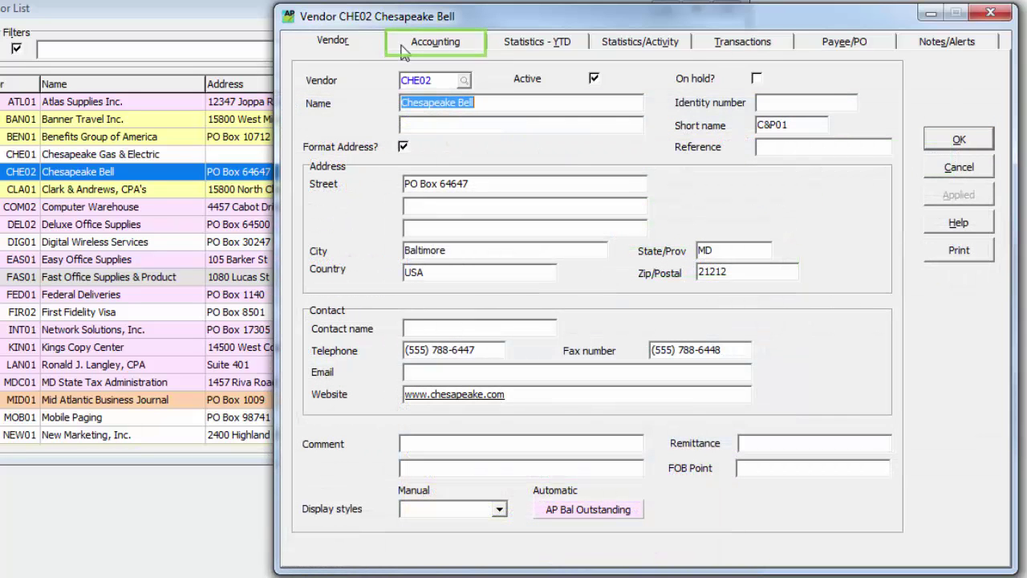
# Review Chesapeake Bell's Accounting, Statistics - YTD, Statistics/Activity and Payee/PO pages in turn
pyautogui.click(403, 51)
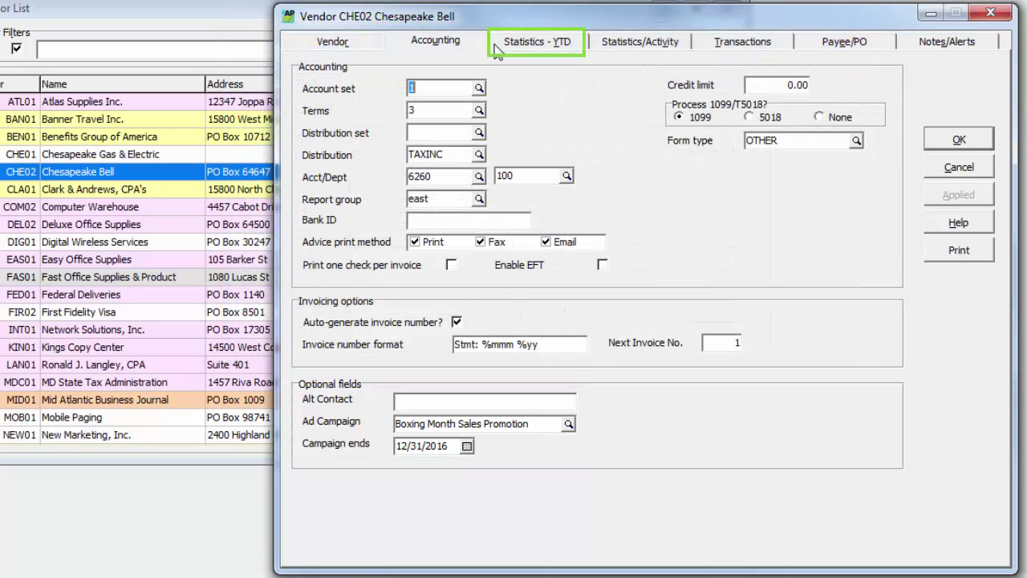
pyautogui.click(530, 42)
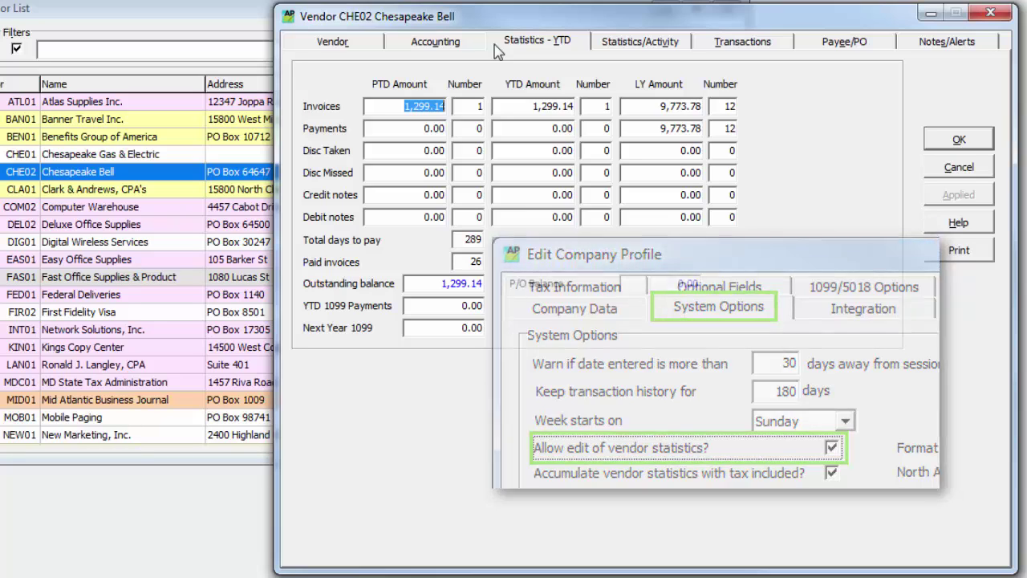
pyautogui.click(605, 48)
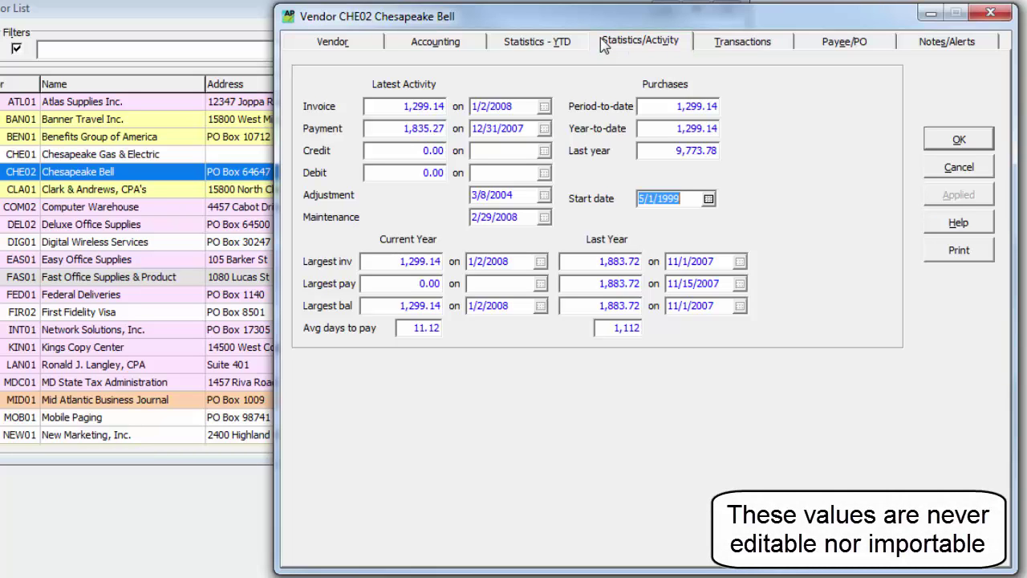
pyautogui.click(802, 44)
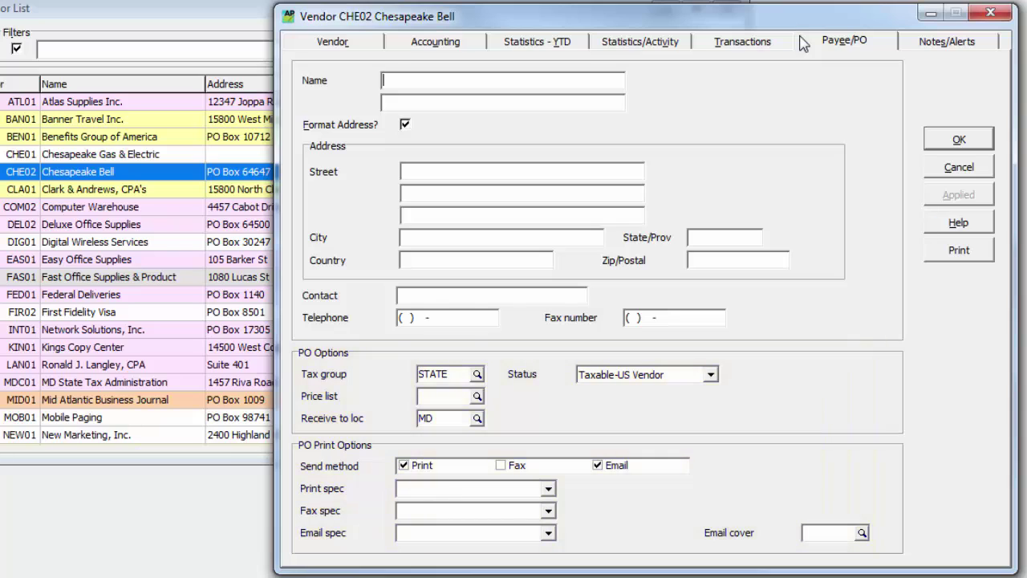
# On Notes/Alerts, open and close the holiday payment-delay note, then edit the credit-check alert
pyautogui.click(906, 46)
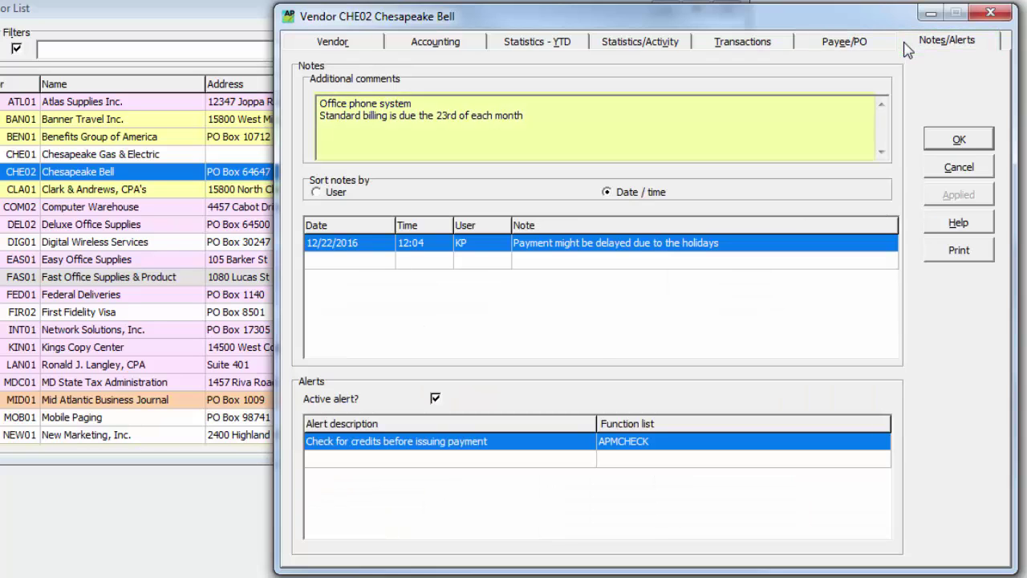
pyautogui.press('Return')
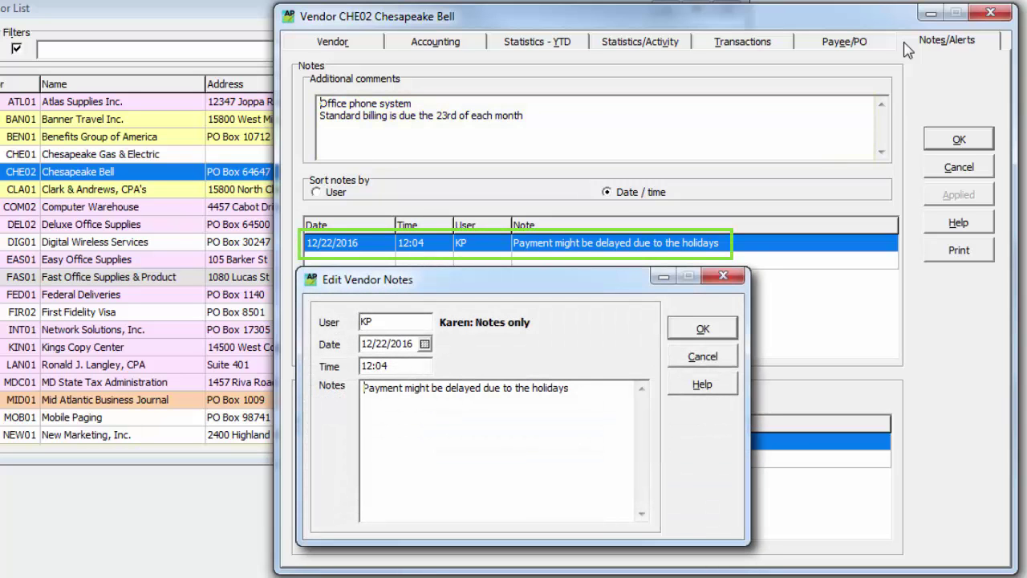
pyautogui.press('Escape')
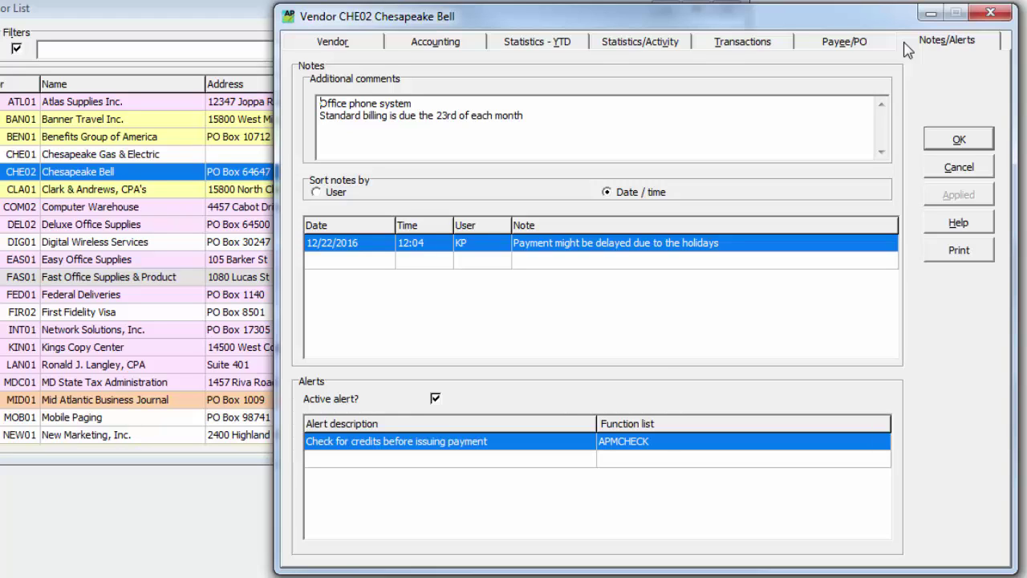
pyautogui.doubleClick(560, 443)
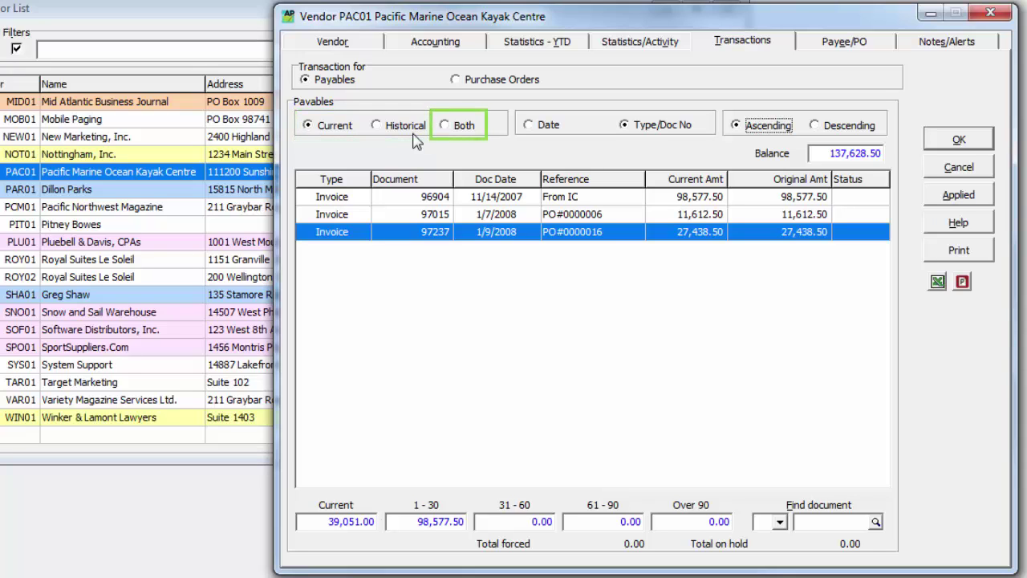
# Show both current and historical PAC01 transactions sorted by date, newest first
pyautogui.click(445, 126)
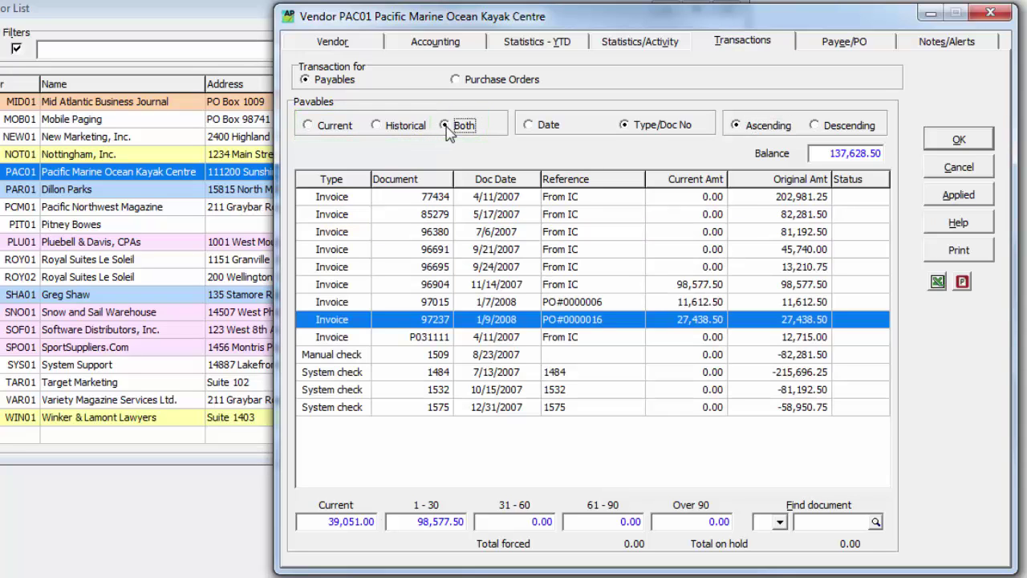
pyautogui.click(527, 126)
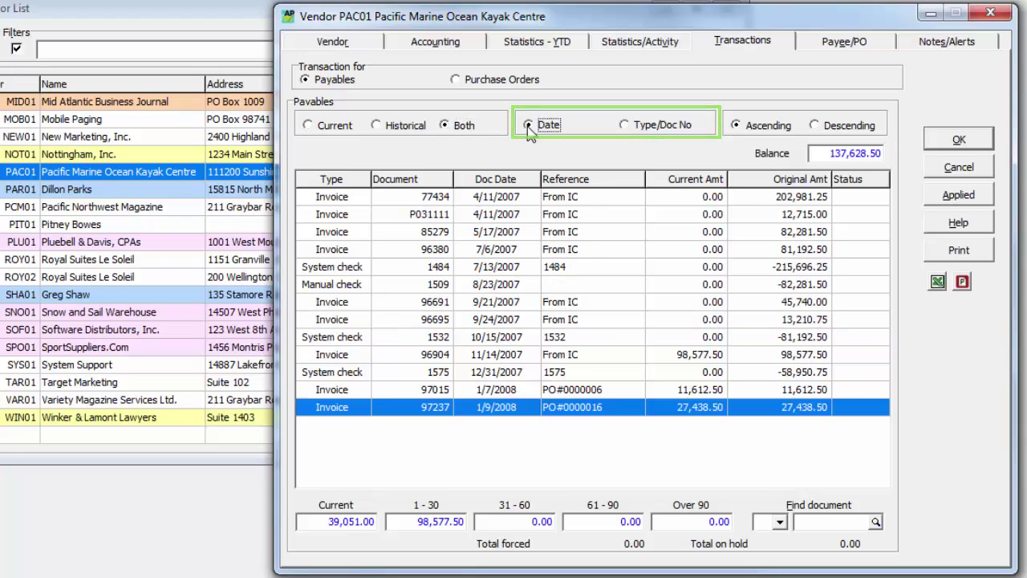
pyautogui.click(837, 133)
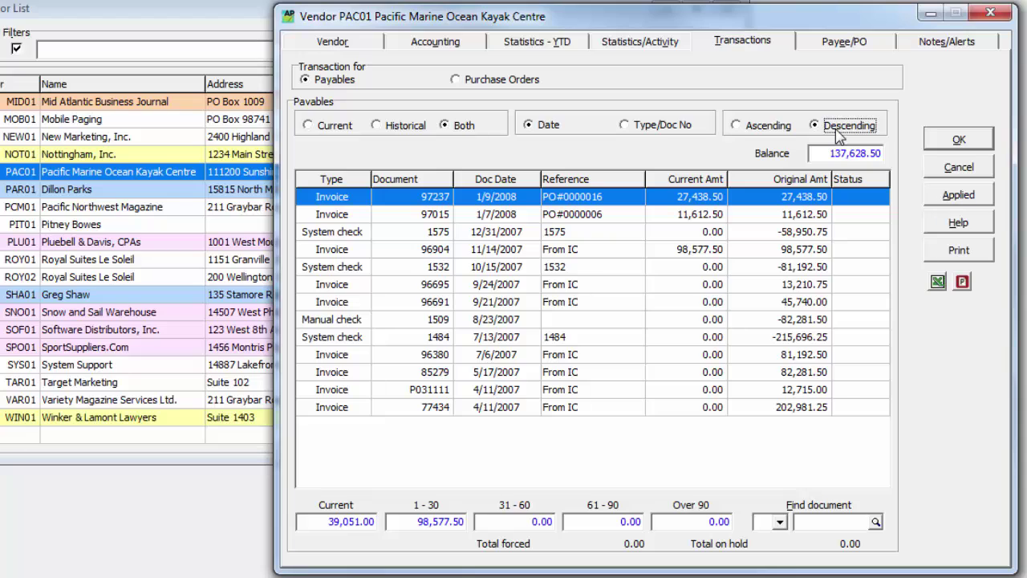
# Find invoice 96380 and view how it was paid in the Applied details
pyautogui.click(841, 522)
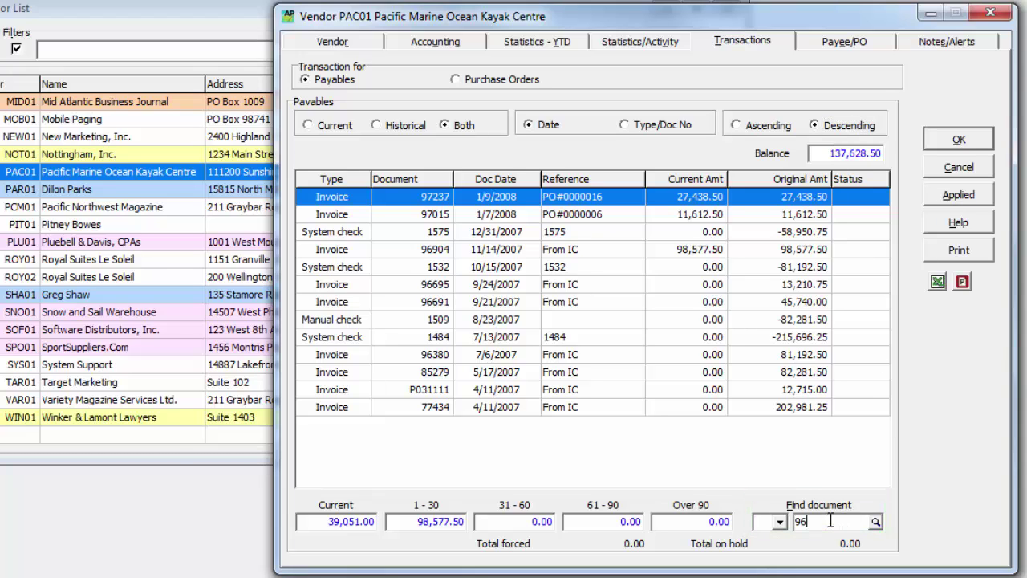
pyautogui.write('380')
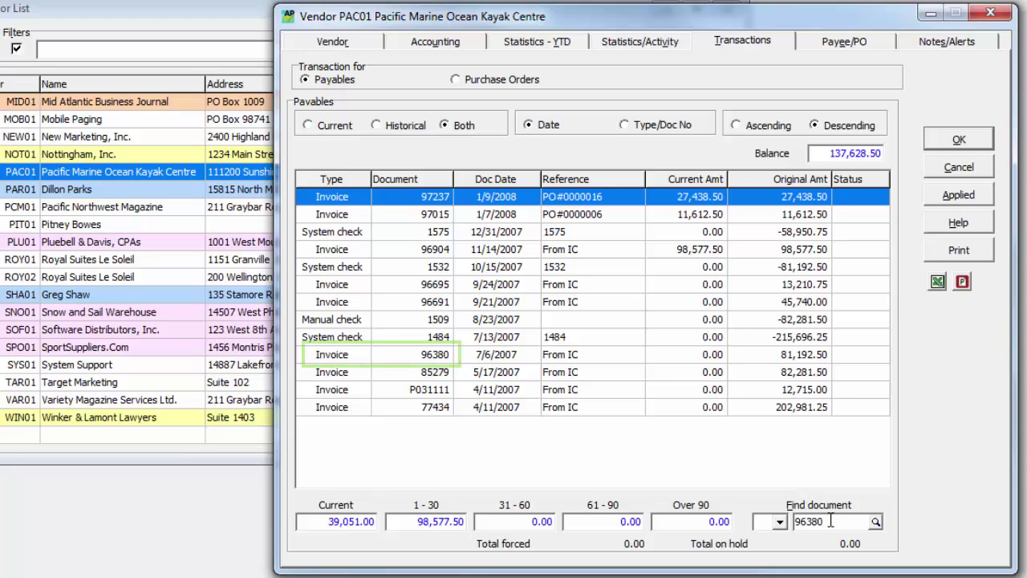
pyautogui.press('Return')
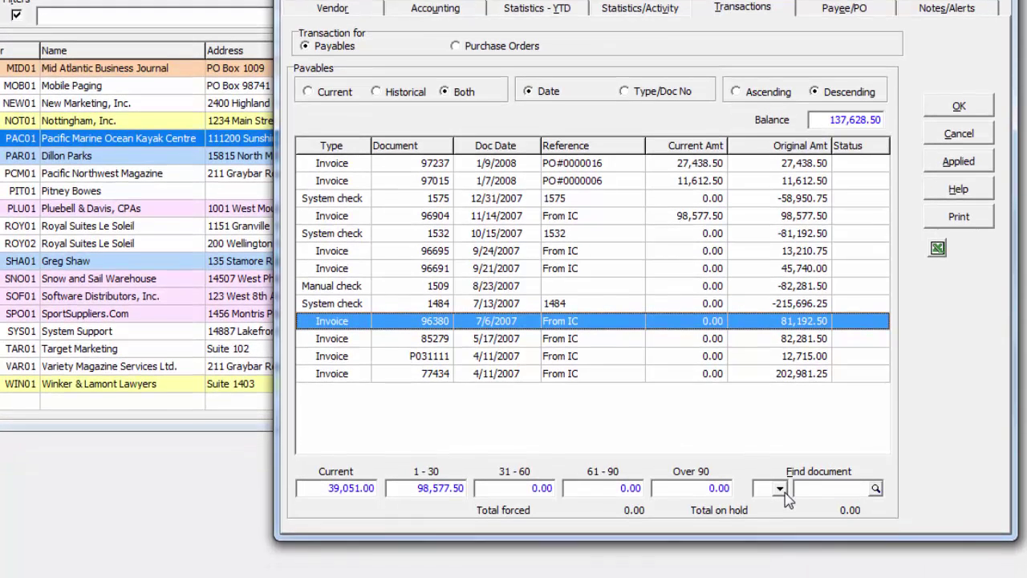
pyautogui.click(779, 521)
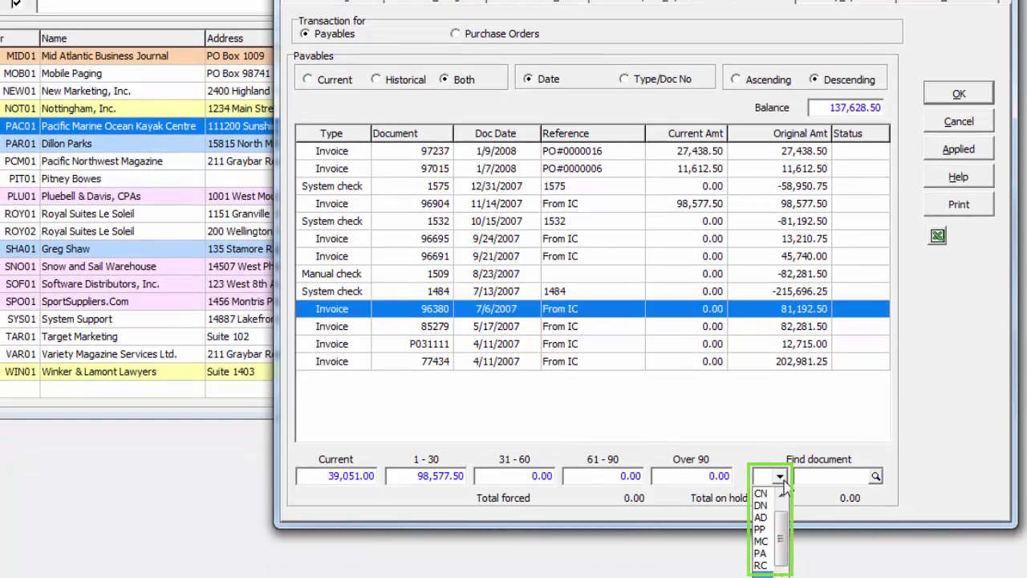
pyautogui.click(782, 480)
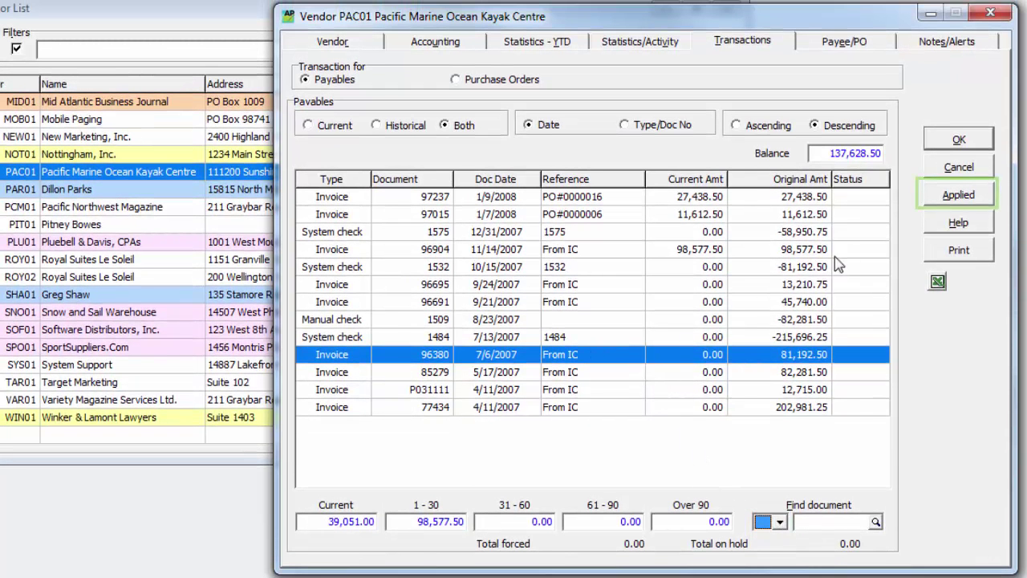
pyautogui.click(943, 201)
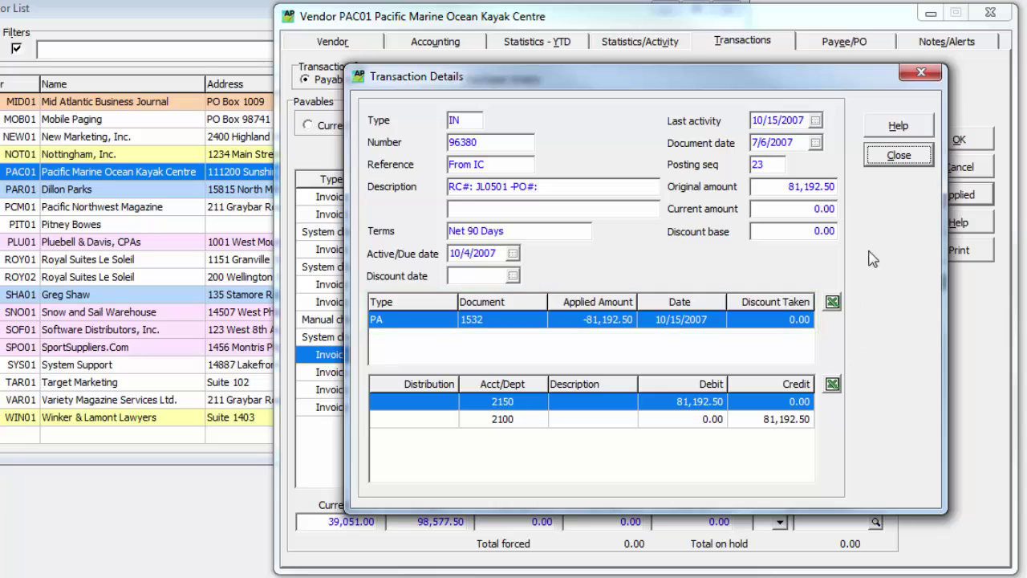
pyautogui.click(880, 159)
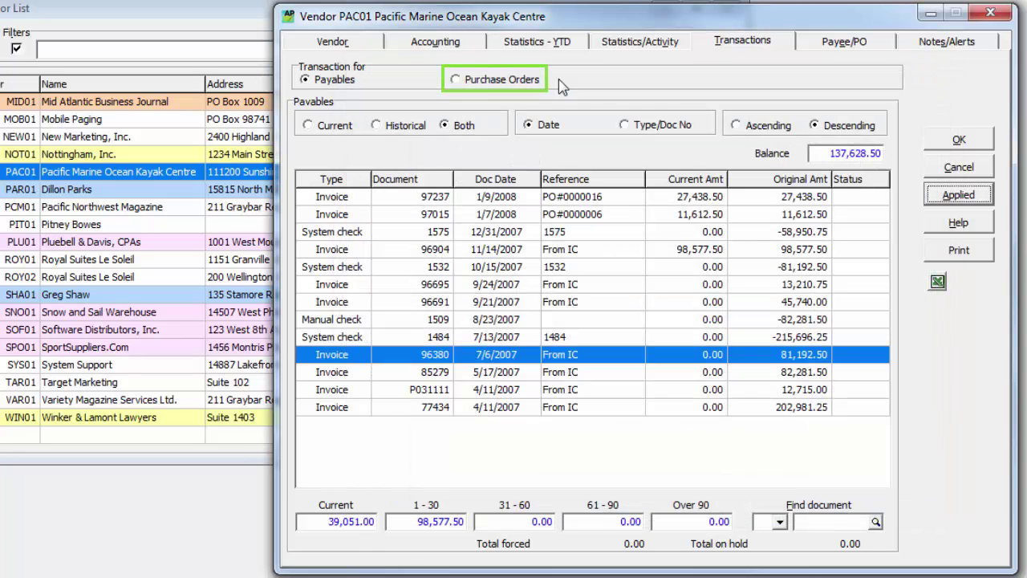
# Switch to PAC01's purchase orders and view archived PO#0000006 as a PDF
pyautogui.click(506, 89)
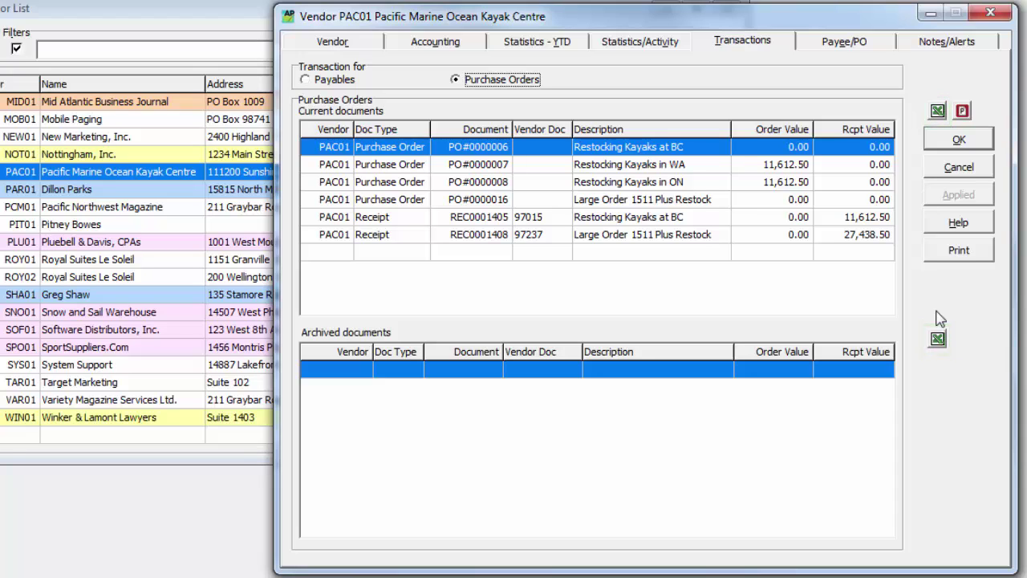
pyautogui.click(962, 110)
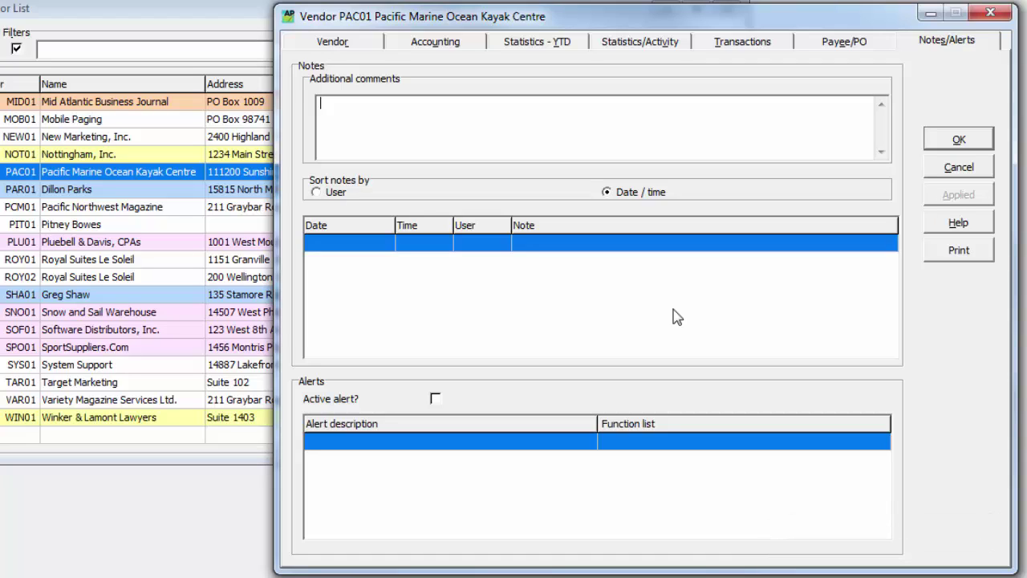
# Decline saving PAC01 when adding a note, then preview the printable vendor snapshot
pyautogui.click(674, 317)
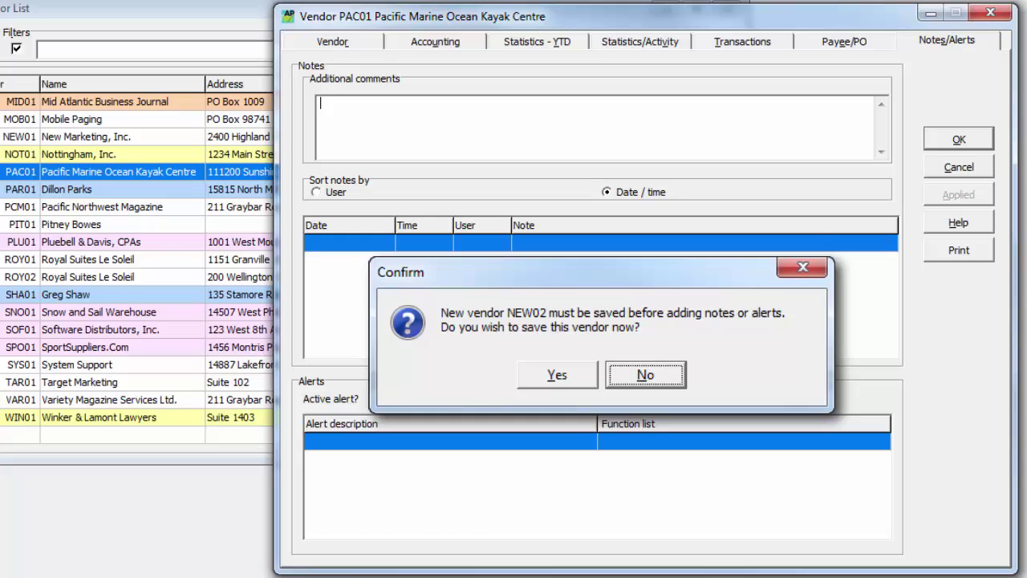
pyautogui.press('Return')
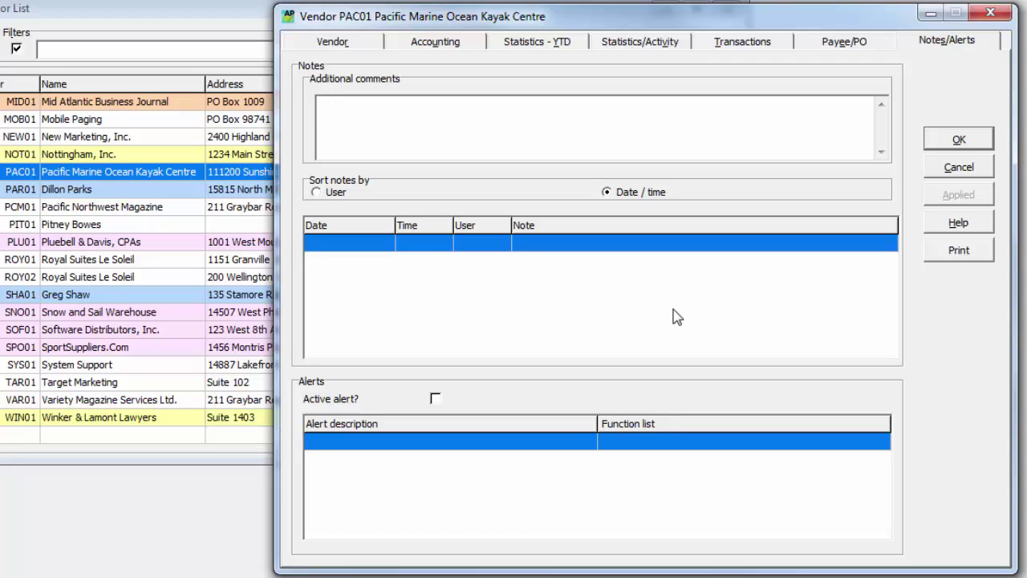
pyautogui.click(928, 256)
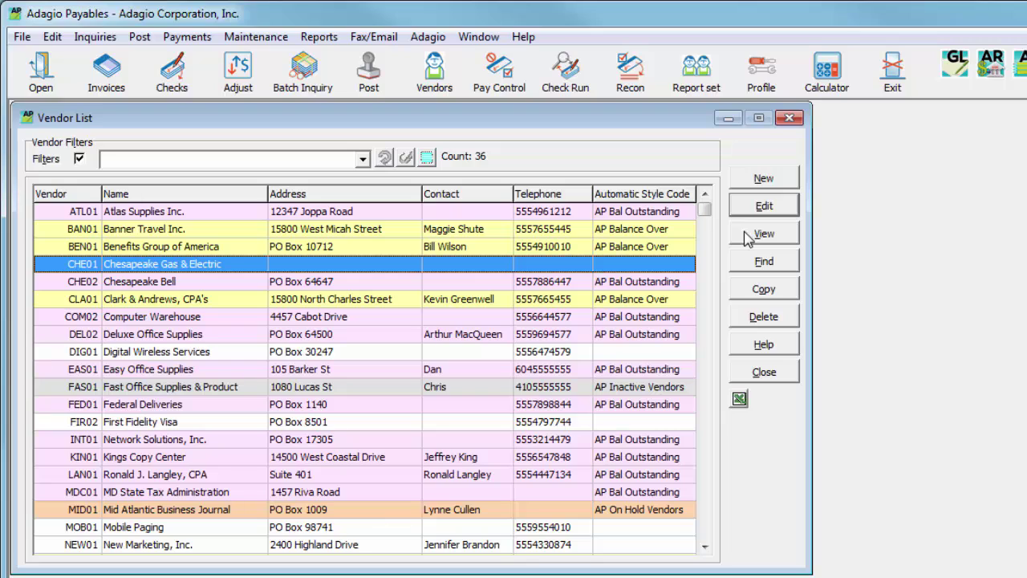
# Open the read-only Vendors inquiry and view the Chesapeake Bell record
pyautogui.click(94, 37)
pyautogui.click(145, 62)
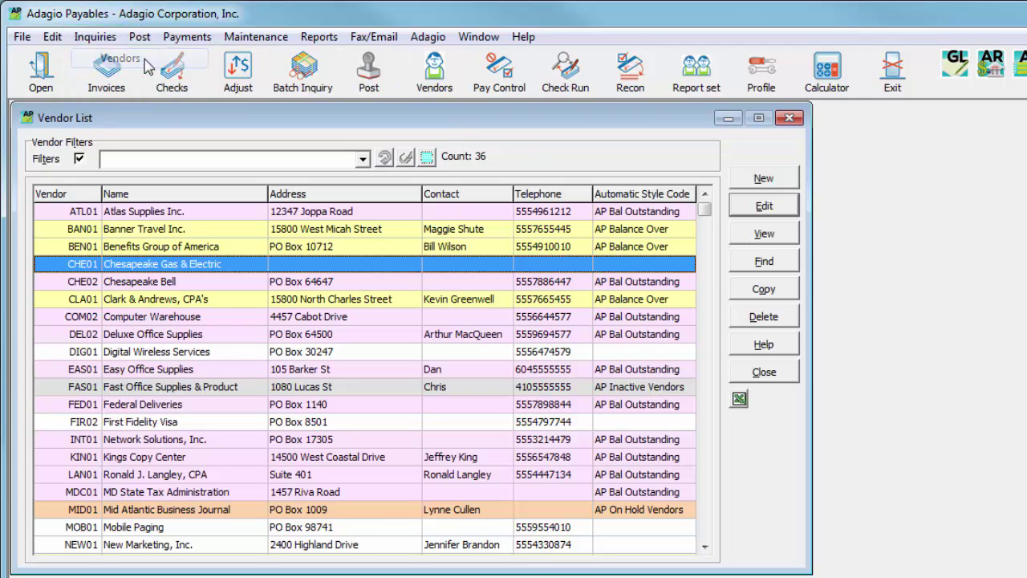
pyautogui.doubleClick(215, 285)
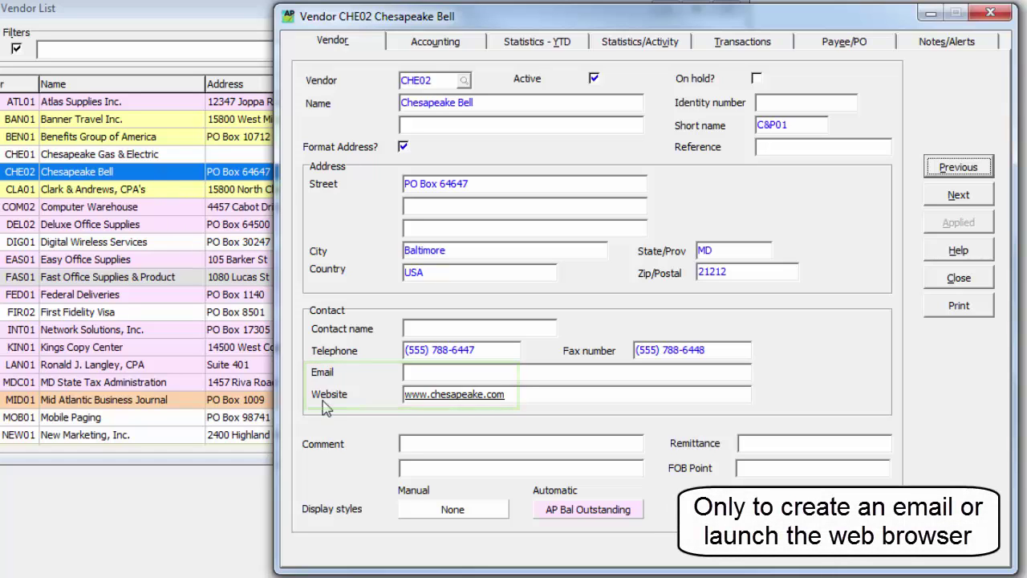
# Step through vendors CLA01, COM02 and DEL02, then close the Deluxe Office Supplies record
pyautogui.click(933, 203)
pyautogui.click(933, 203)
pyautogui.click(934, 202)
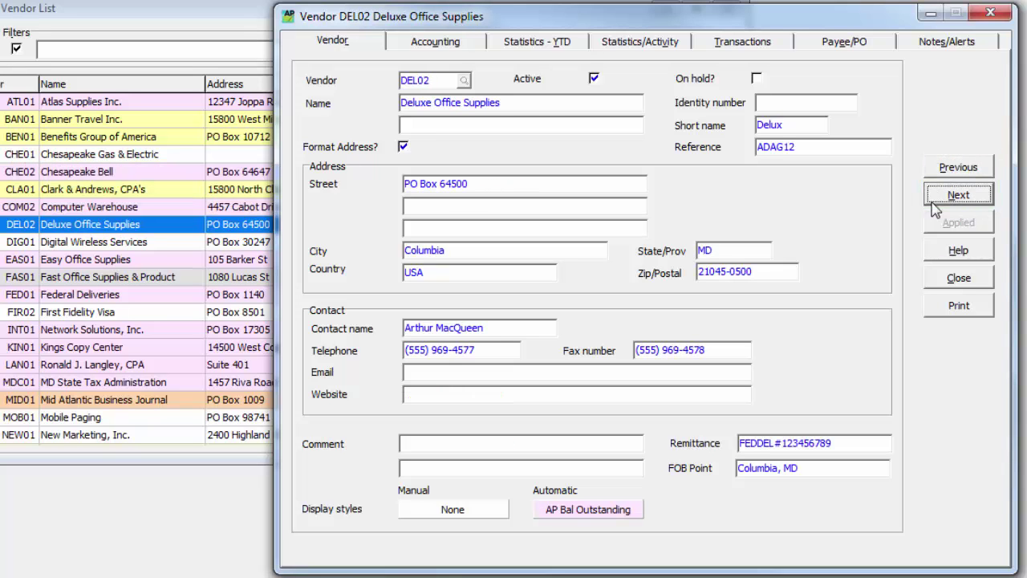
pyautogui.click(944, 278)
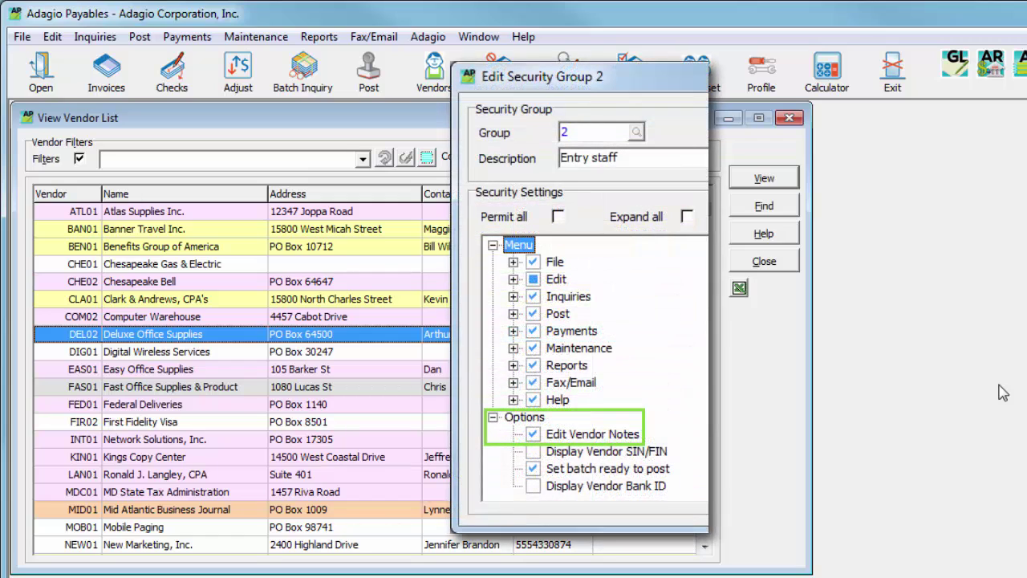